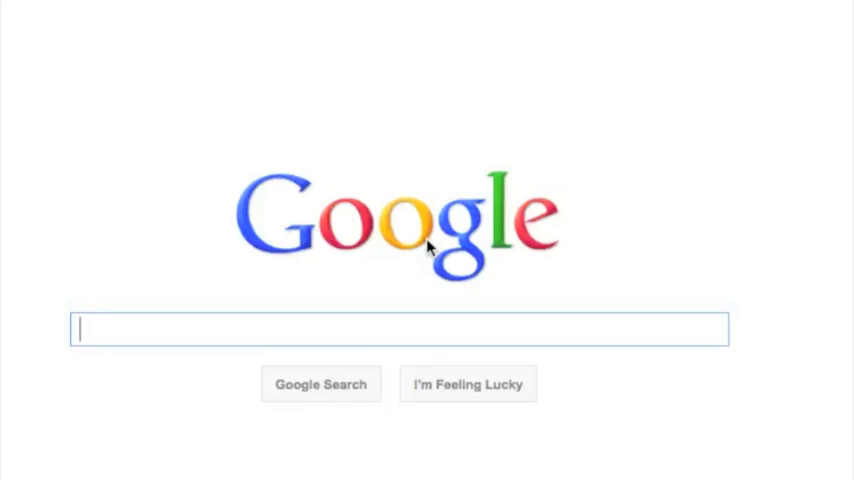
type("isk inventory x")
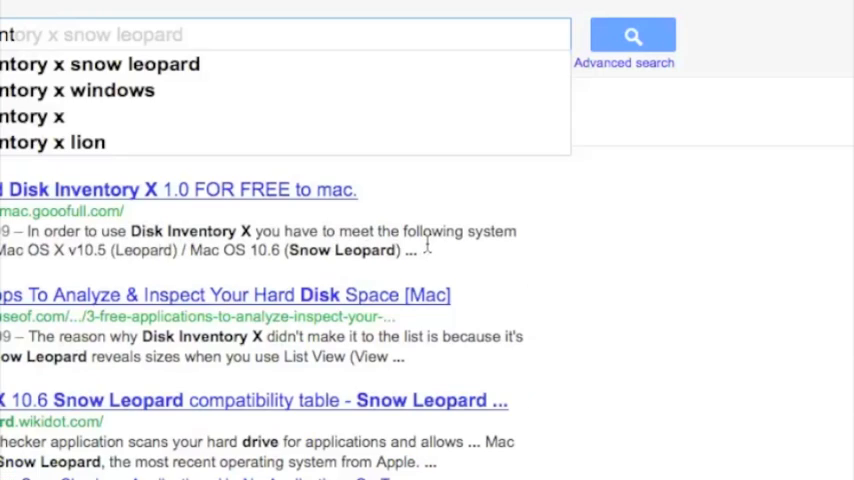
type(" x")
Search Google for 'disk inventory x' and open the Disk Inventory X homepage result.
key("Return")
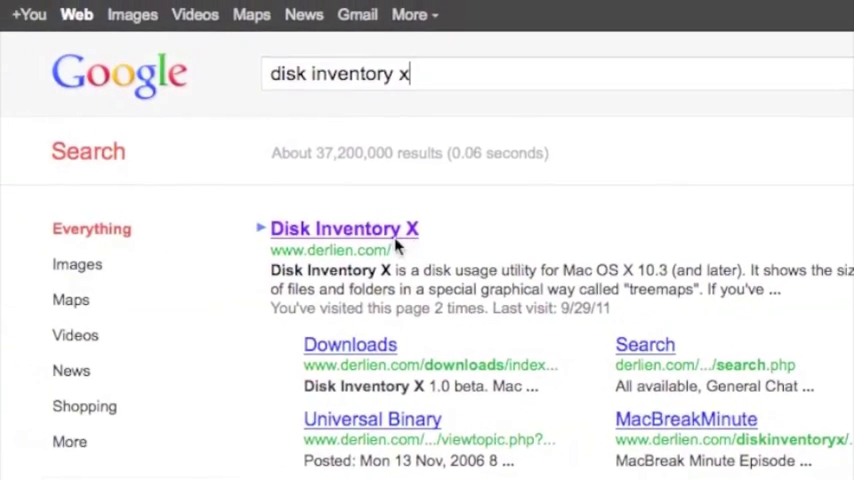
left_click(397, 240)
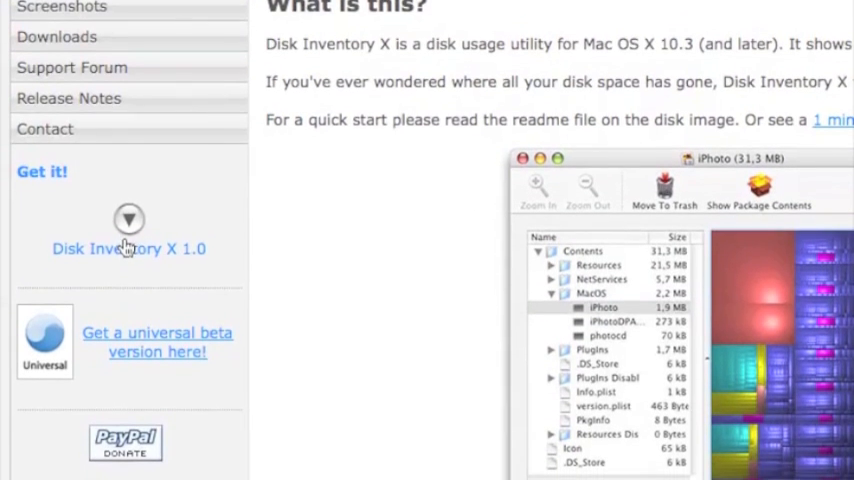
Download Disk Inventory X 1.0 and choose to save the DIX1.0Universal.dmg file.
left_click(125, 248)
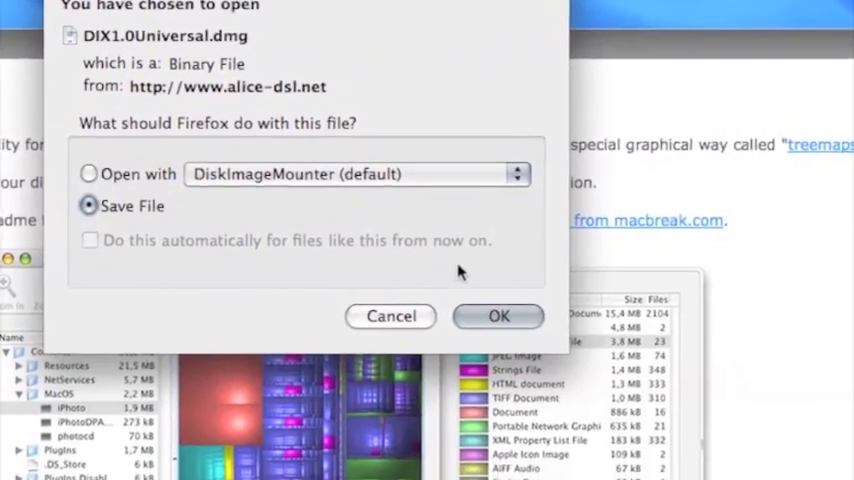
left_click(440, 267)
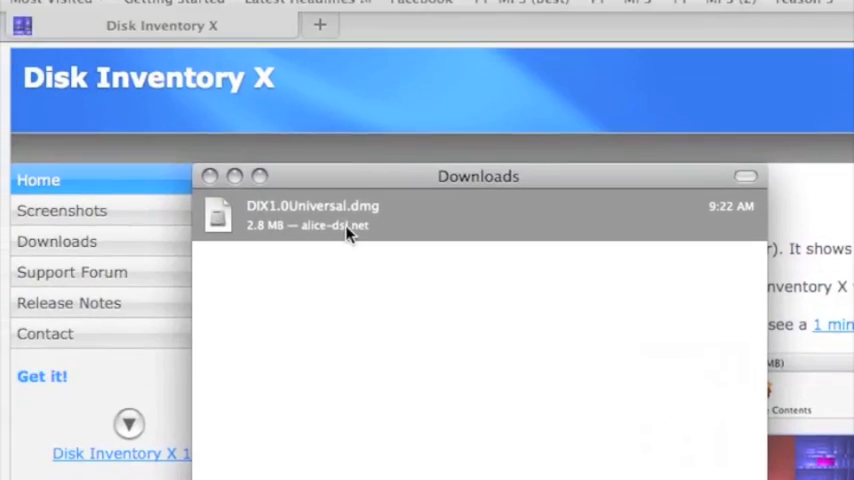
Show the downloaded disk image in Finder and bring the Disk Inventory X volume window forward.
right_click(348, 232)
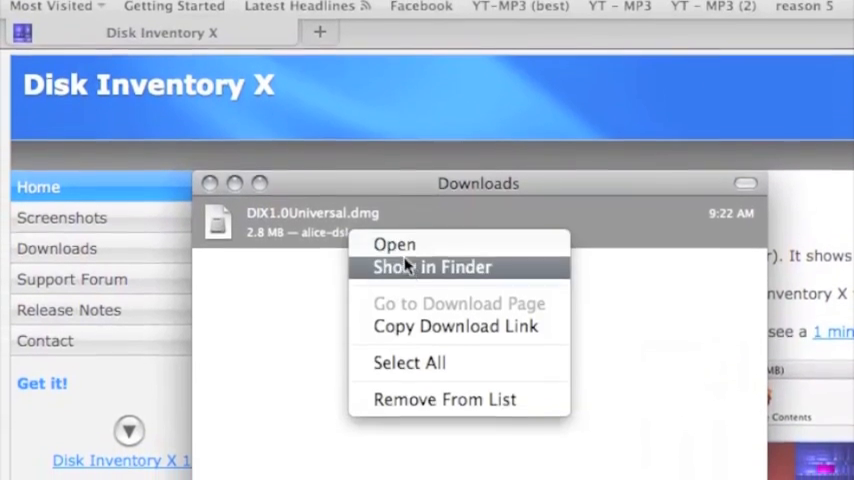
left_click(407, 266)
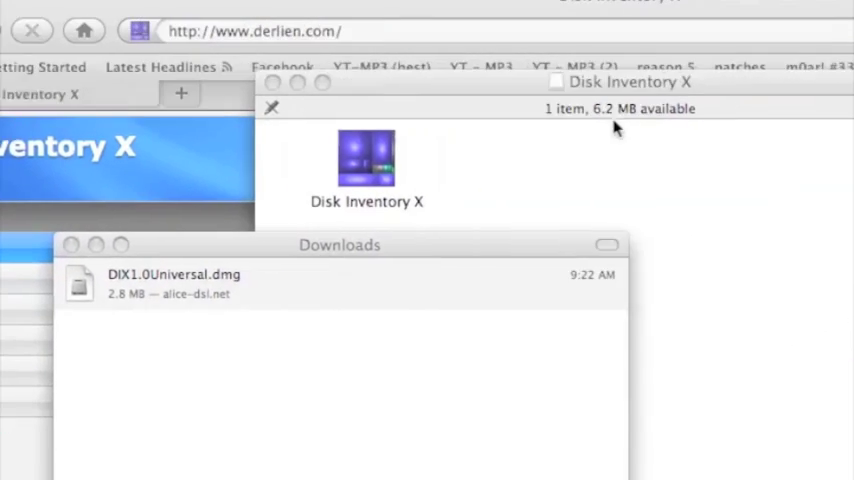
left_click(650, 95)
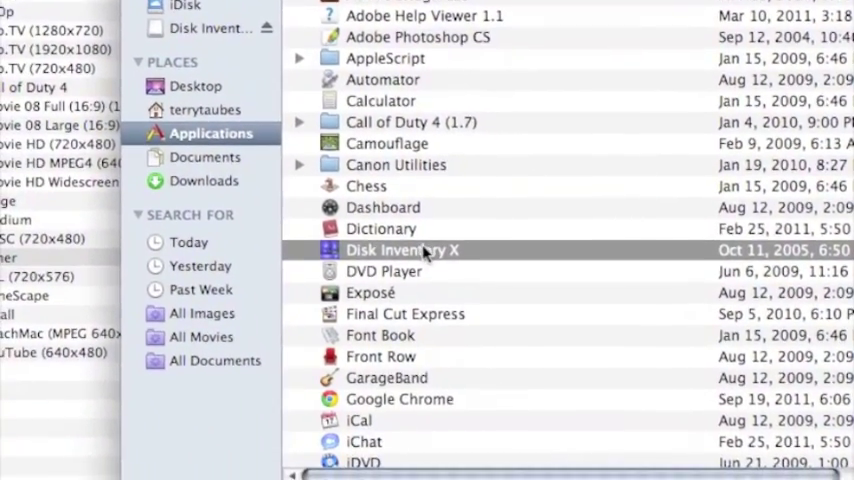
Launch Disk Inventory X from the Applications folder.
double_click(423, 252)
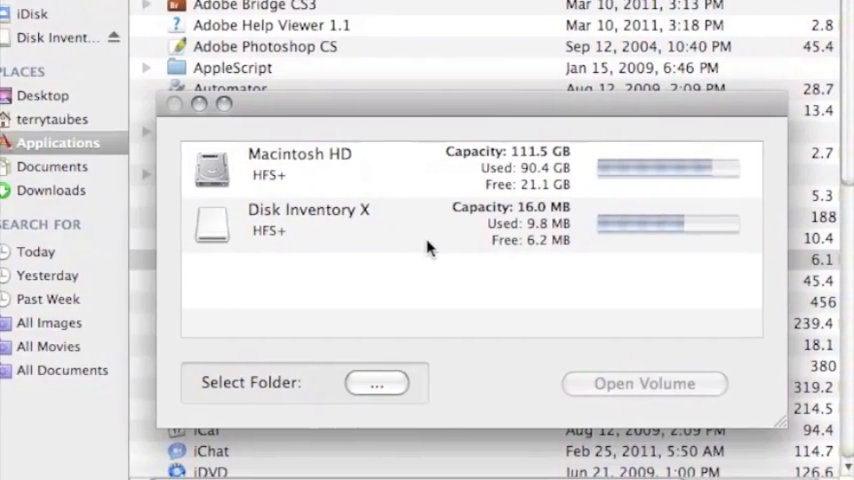
Choose Macintosh HD in the volume list and start scanning it.
left_click(422, 248)
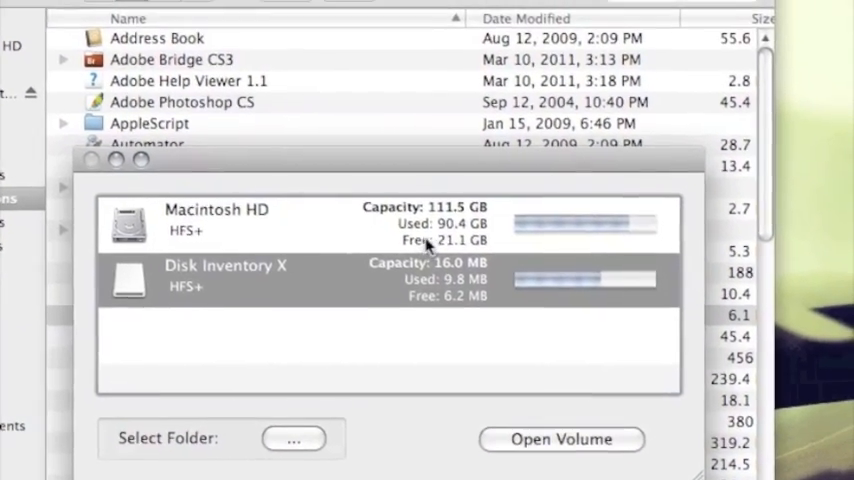
left_click(505, 188)
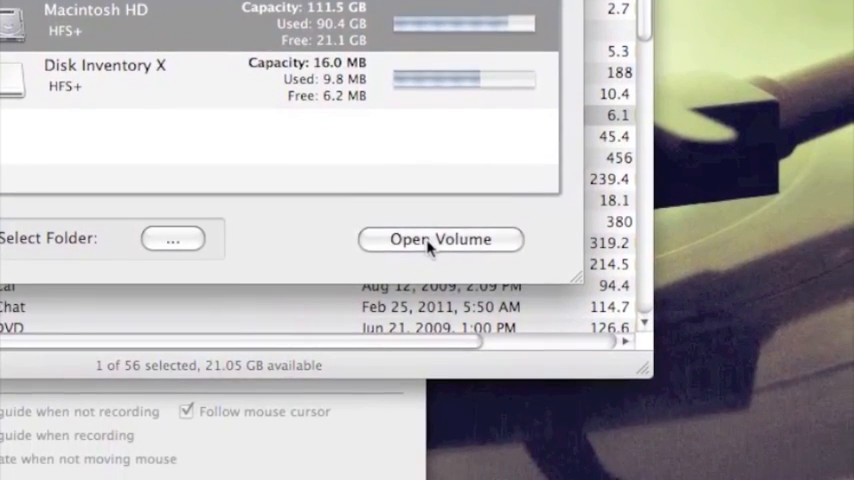
left_click(432, 256)
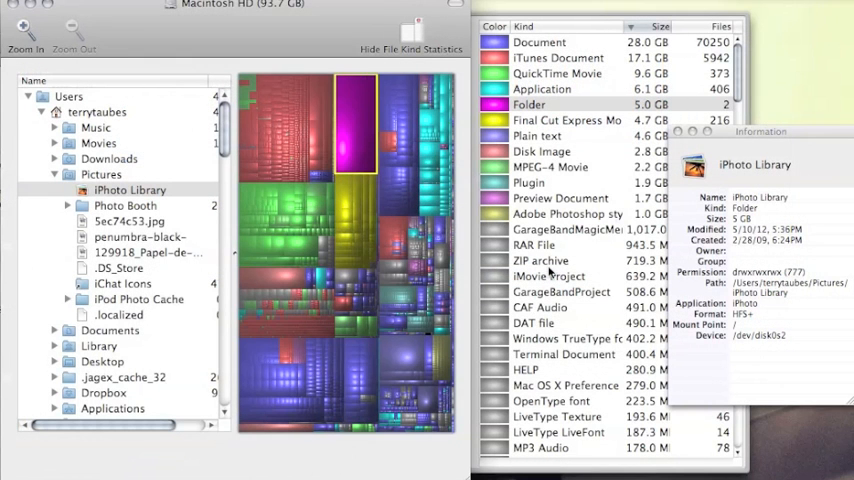
scroll(140, 128, "down", 3)
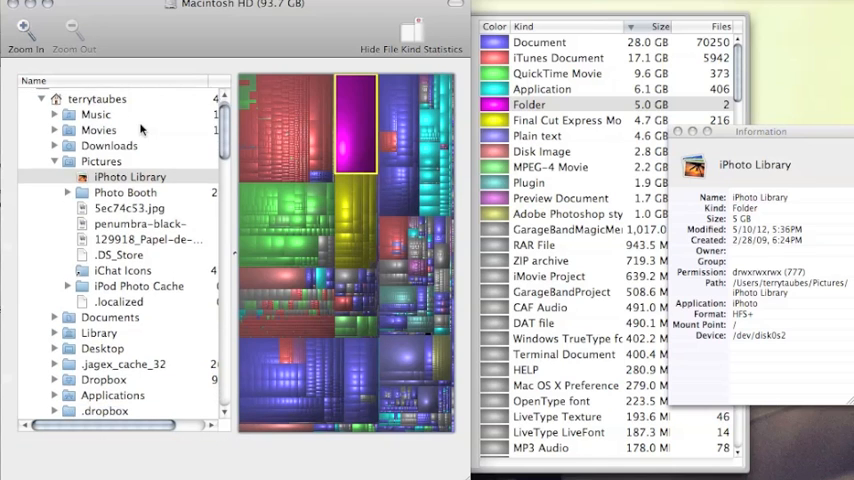
scroll(140, 128, "down", 3)
scroll(140, 128, "down", 2)
scroll(140, 128, "down", 2)
scroll(140, 126, "down", 3)
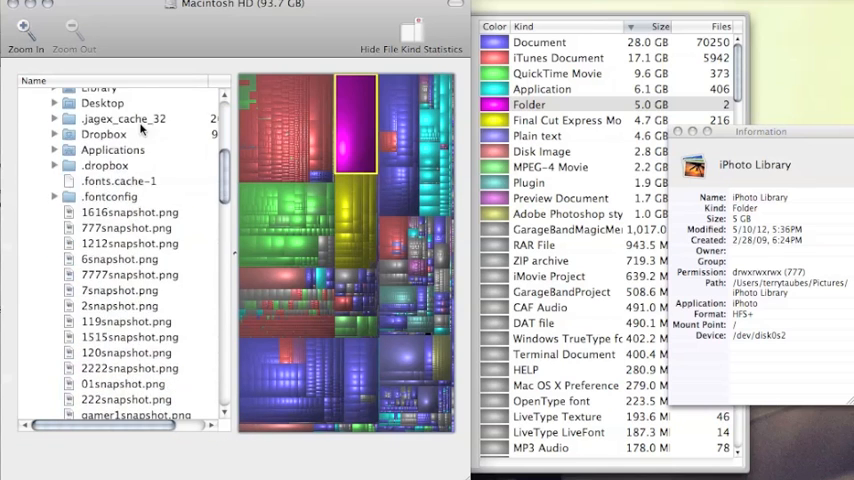
scroll(140, 126, "down", 3)
scroll(140, 126, "down", 2)
scroll(140, 126, "down", 2)
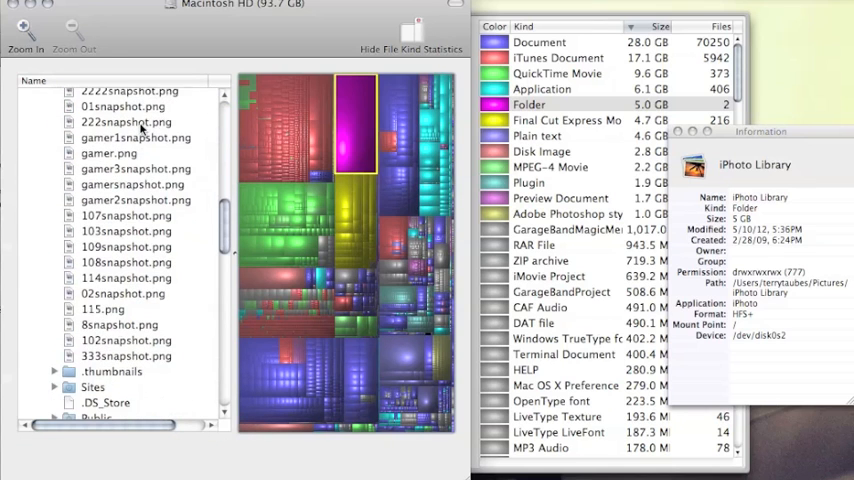
scroll(140, 126, "down", 5)
scroll(140, 126, "down", 4)
scroll(140, 126, "down", 2)
scroll(140, 126, "down", 2)
scroll(140, 128, "down", 3)
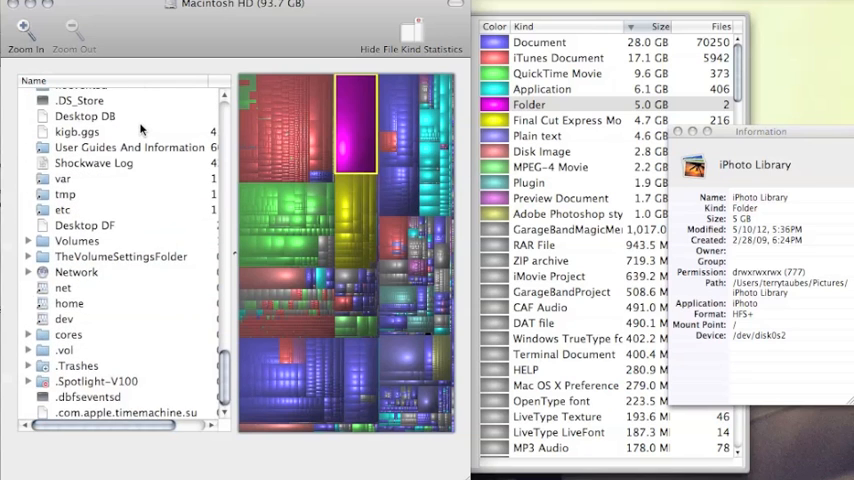
scroll(140, 128, "up", 4)
scroll(140, 128, "up", 5)
scroll(140, 128, "up", 8)
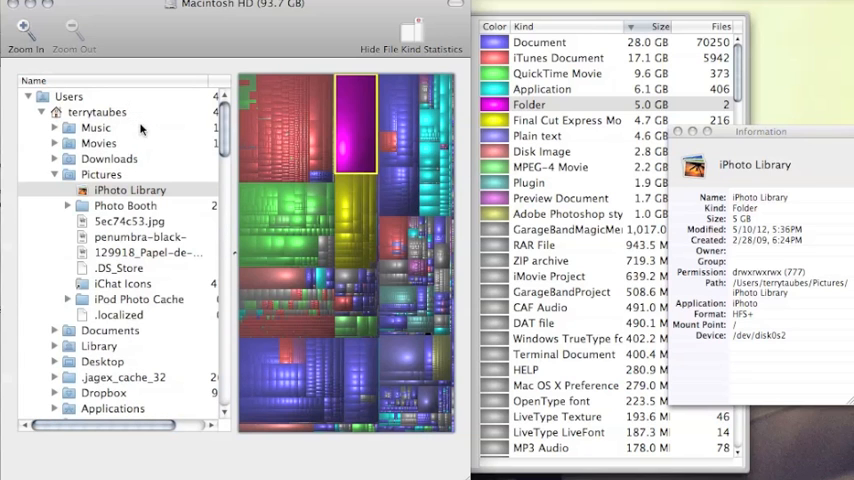
left_click(285, 203)
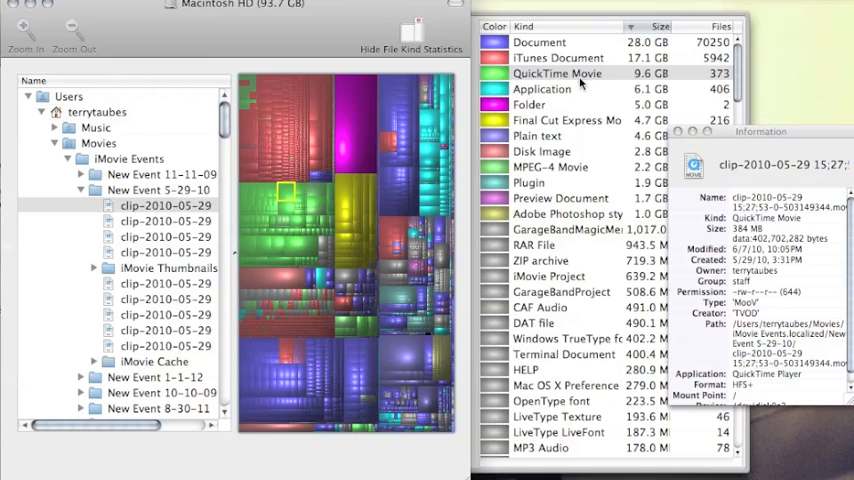
left_click(340, 185)
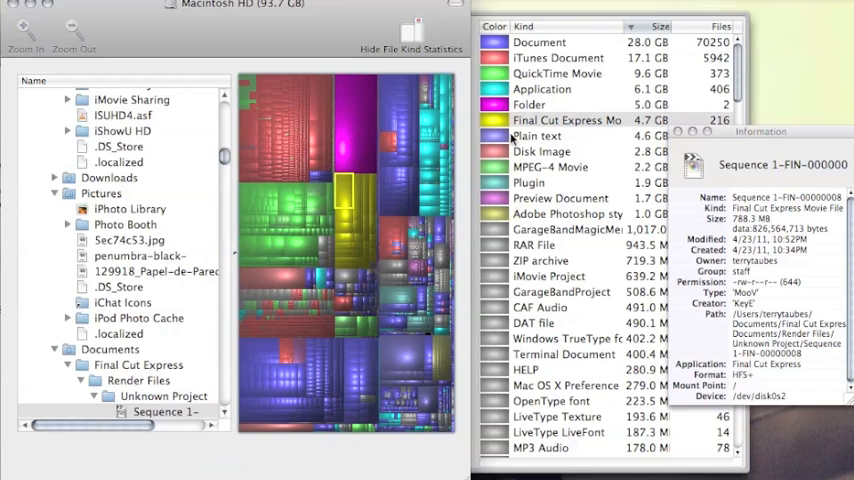
left_click(318, 100)
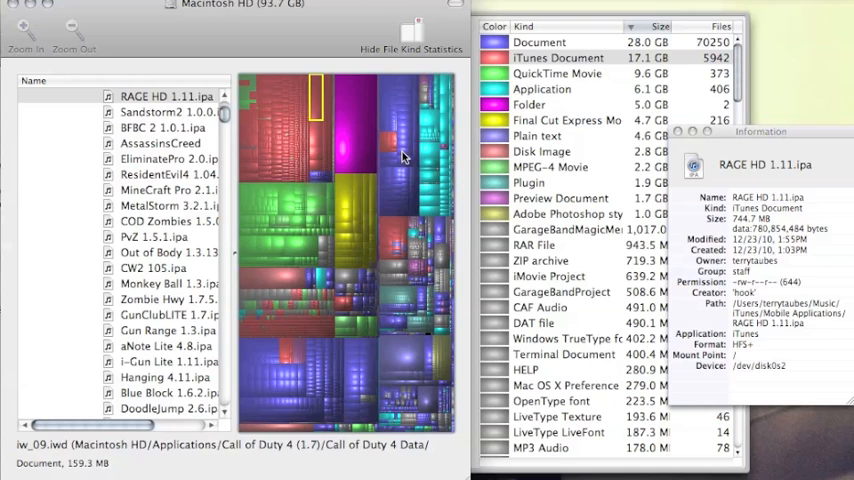
left_click(355, 147)
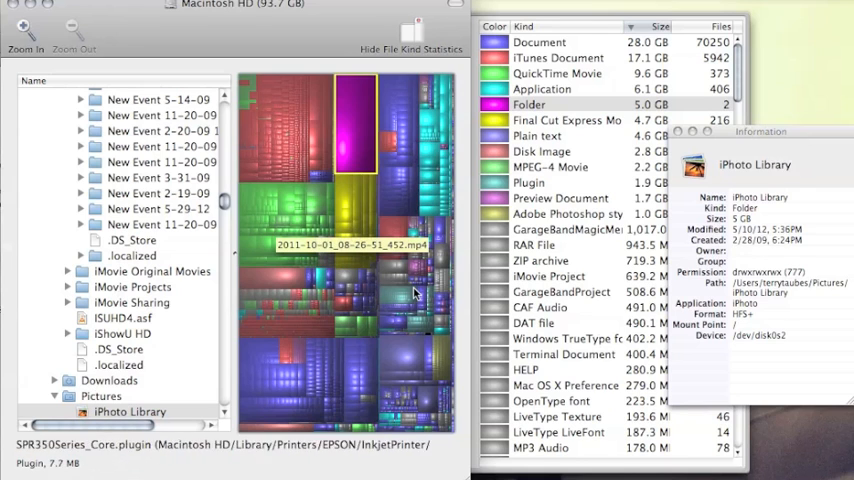
Inspect Downloads MP3 tiles in the treemap and select the Silverstein Vices HD file.
left_click(320, 338)
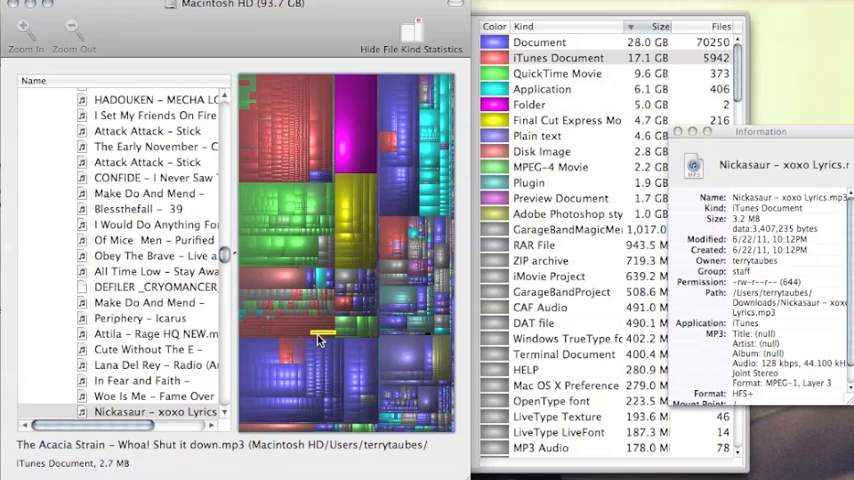
left_click(290, 340)
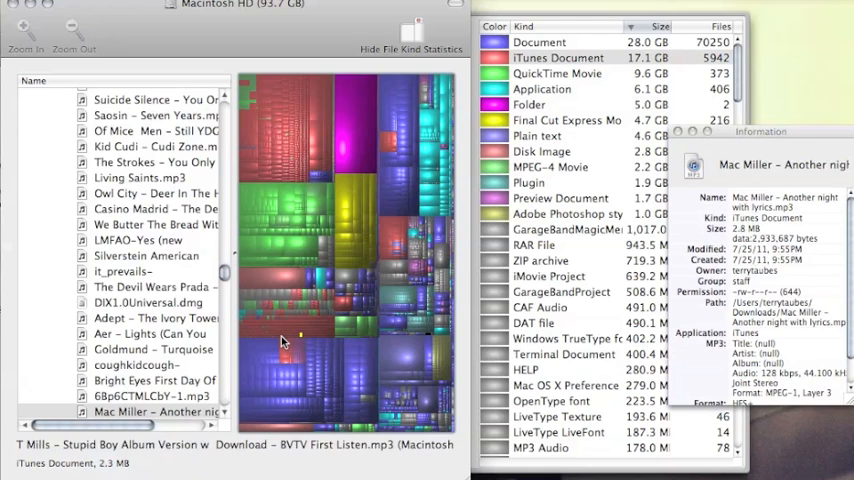
left_click(277, 340)
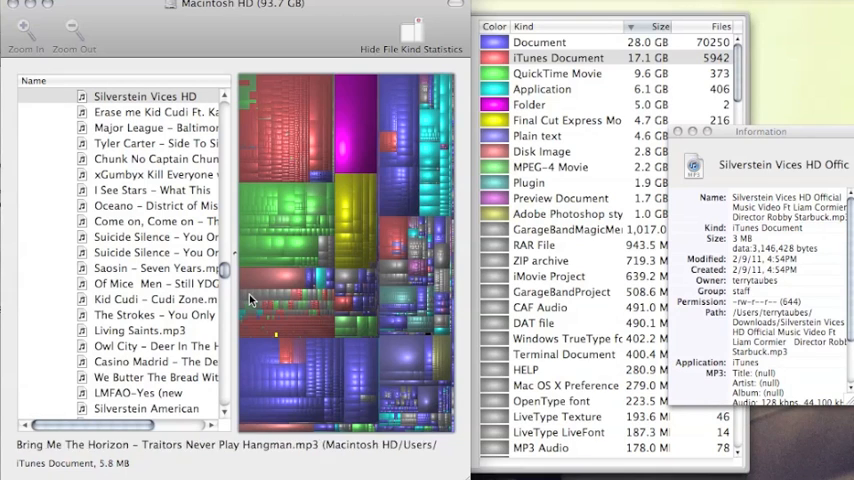
left_click(150, 99)
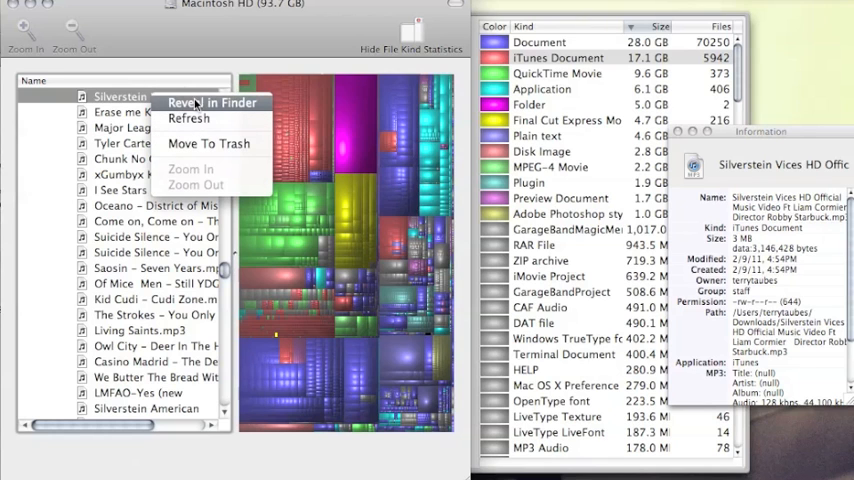
Reveal the Silverstein Vices HD MP3 in Finder's Downloads and move it to the Trash.
left_click(196, 103)
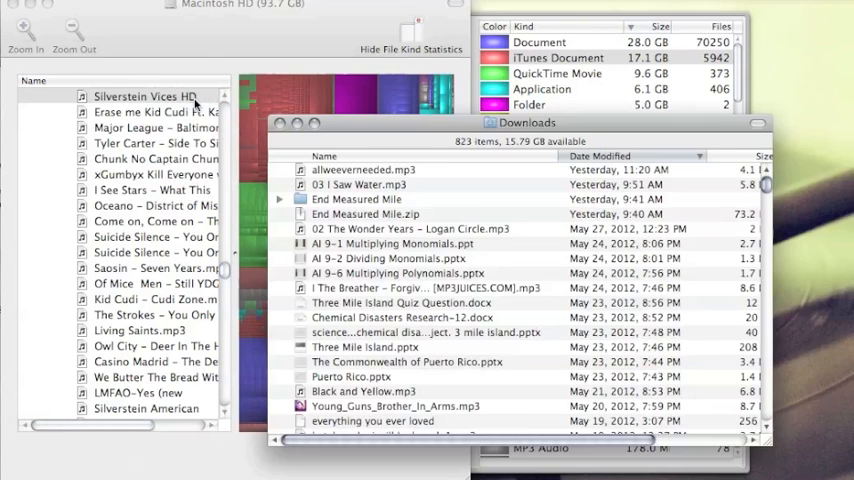
left_click_drag(362, 124, 212, 50)
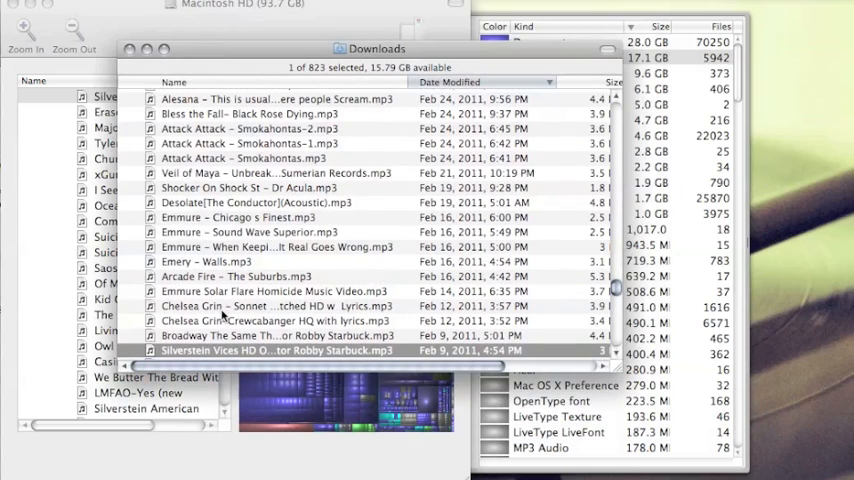
right_click(225, 347)
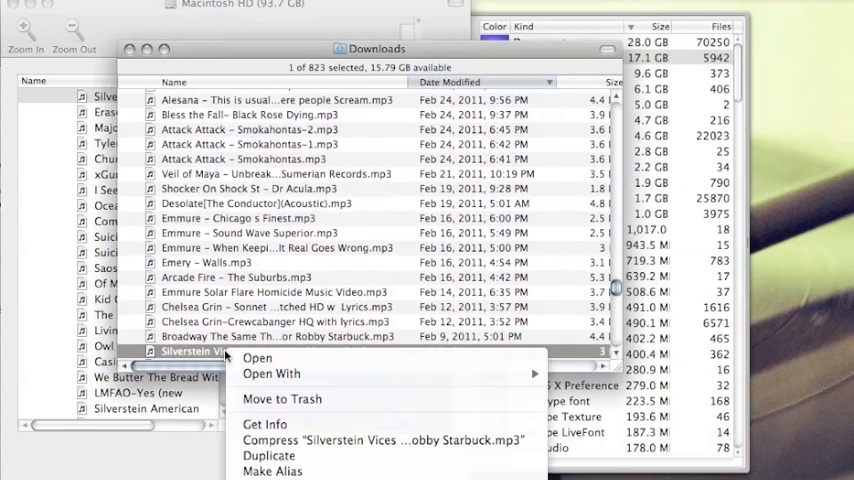
left_click(324, 399)
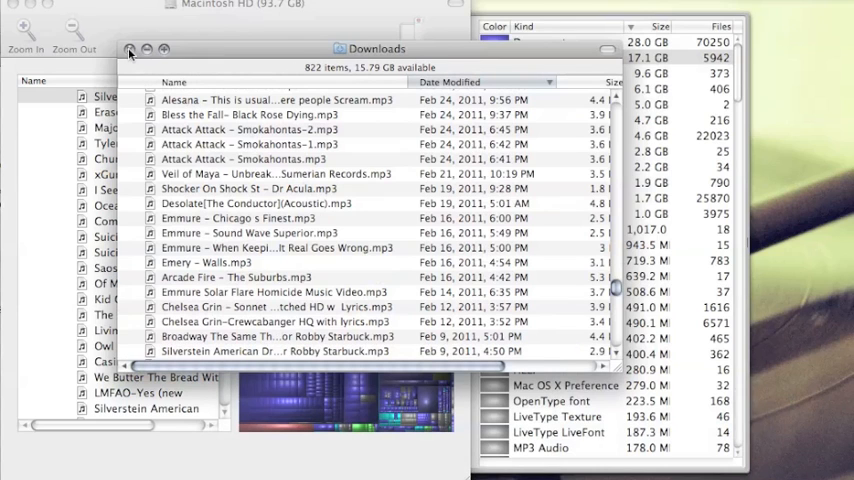
scroll(248, 334, "down", 1)
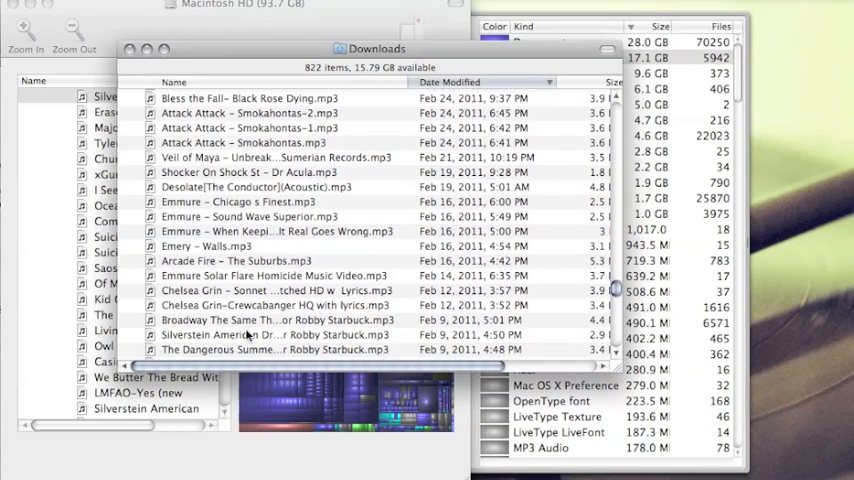
Close the Finder Downloads window to return to the Macintosh HD treemap.
left_click(129, 48)
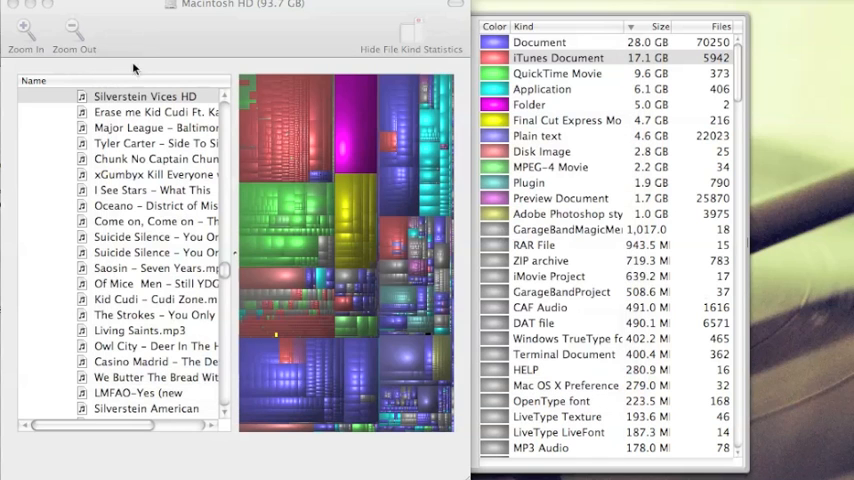
scroll(196, 207, "up", 1)
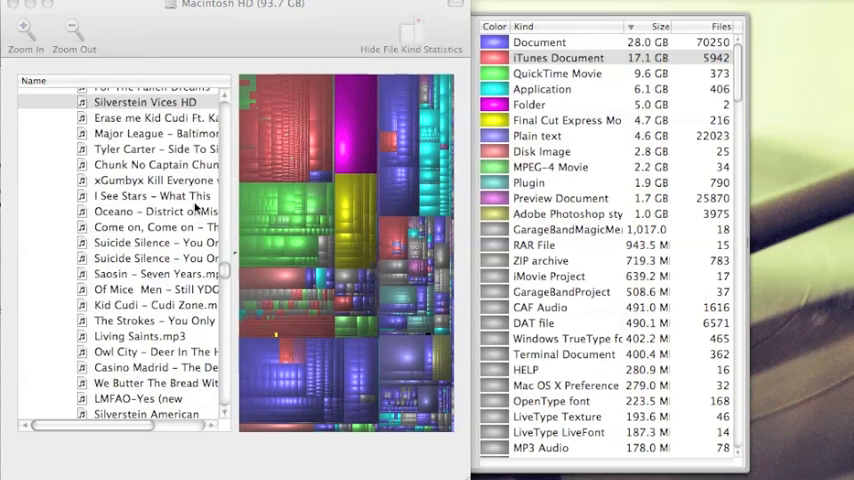
scroll(196, 207, "up", 5)
scroll(196, 207, "up", 5)
scroll(196, 207, "down", 2)
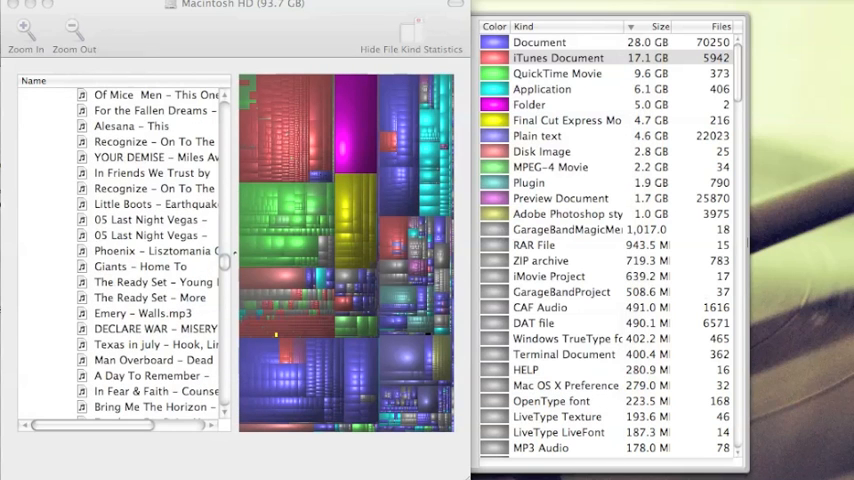